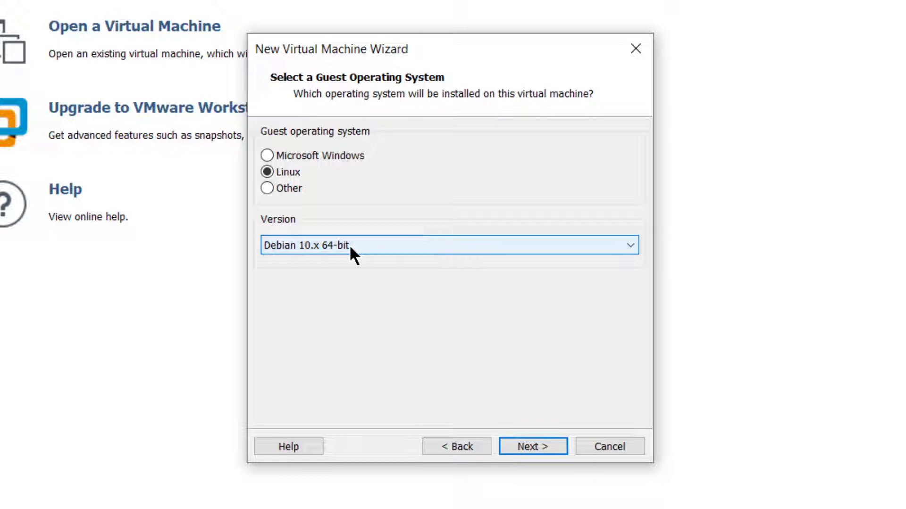
Confirm Linux Debian 10.x 64-bit as the guest system and continue to naming.
click(526, 446)
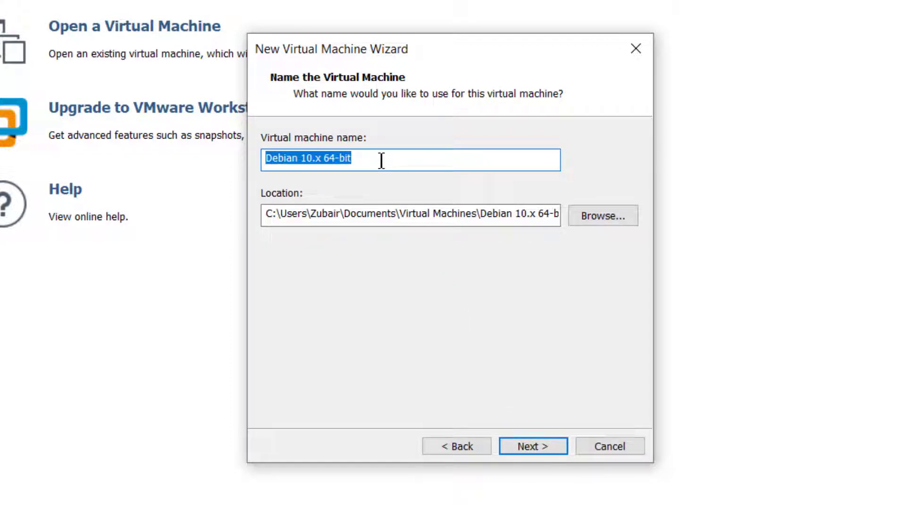
Name the machine 'Deepin' and store it in a new D:\DeepinLinux folder.
text(Deepin)
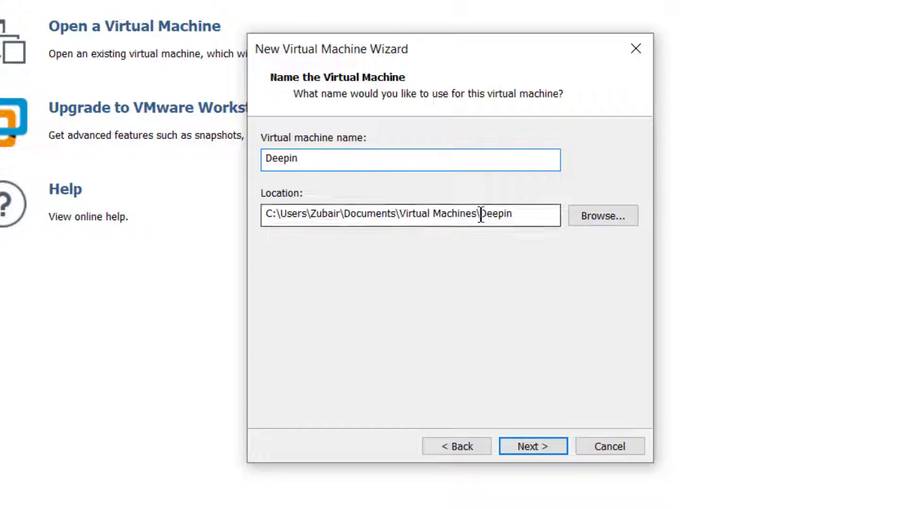
click(583, 216)
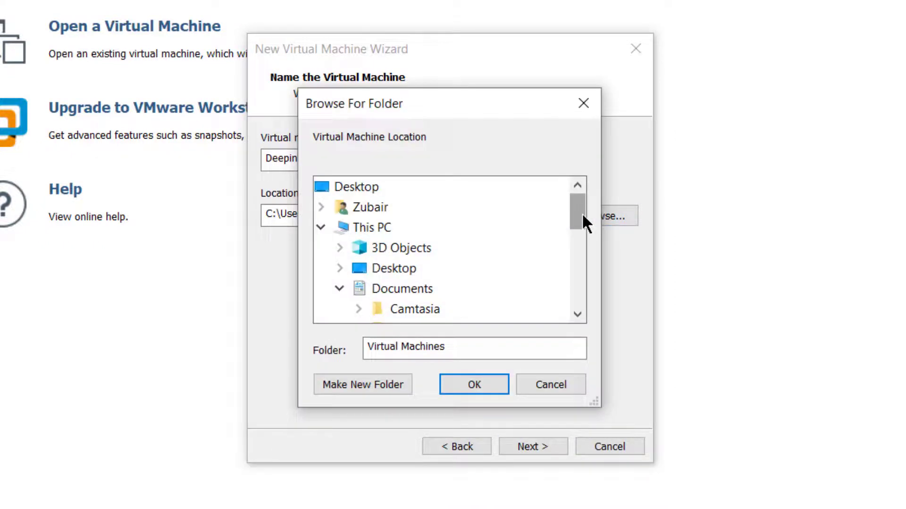
drag(583, 216, 550, 293)
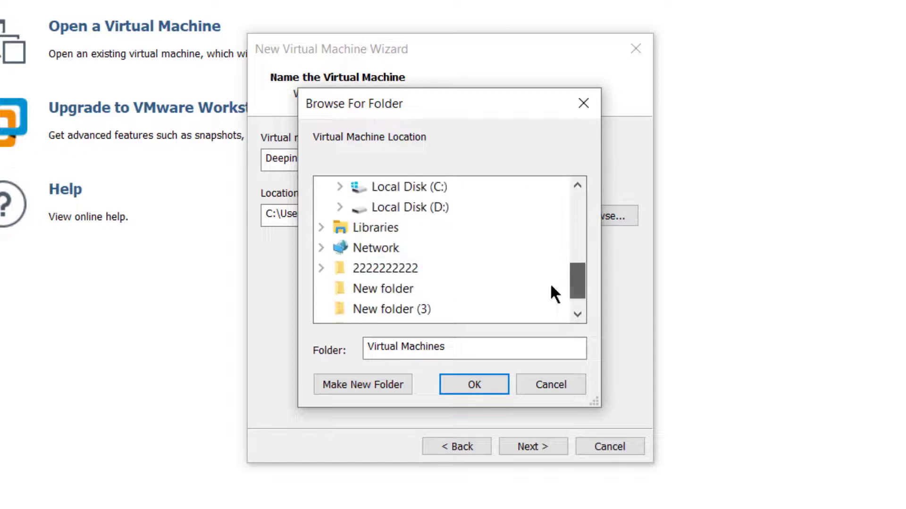
click(381, 208)
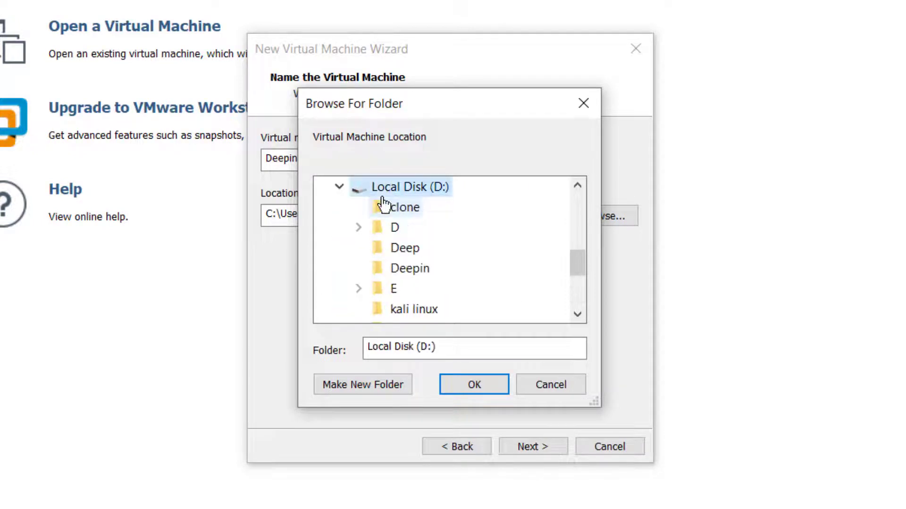
click(368, 376)
text(Deepin)
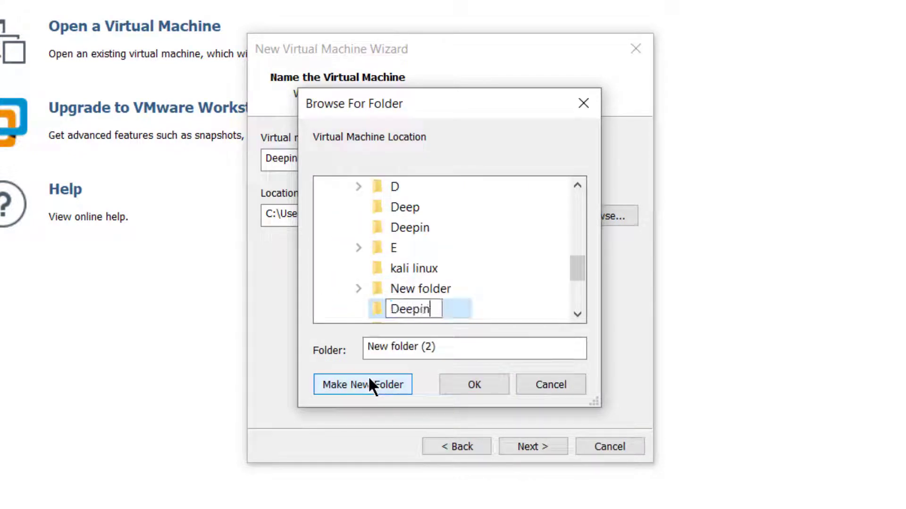
text(Linux)
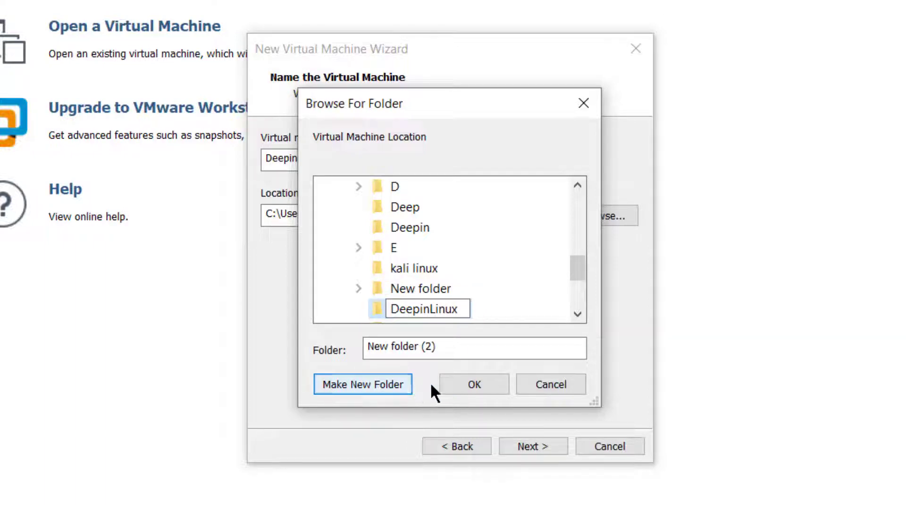
click(461, 377)
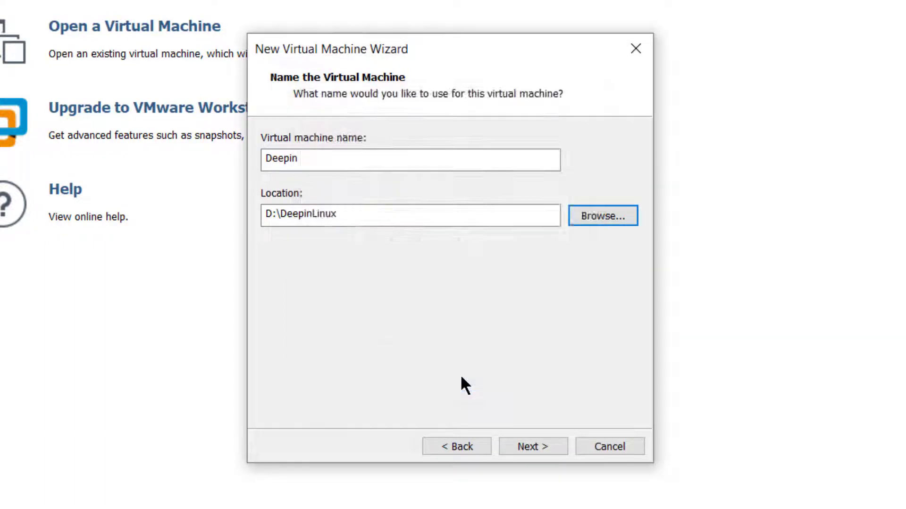
click(510, 446)
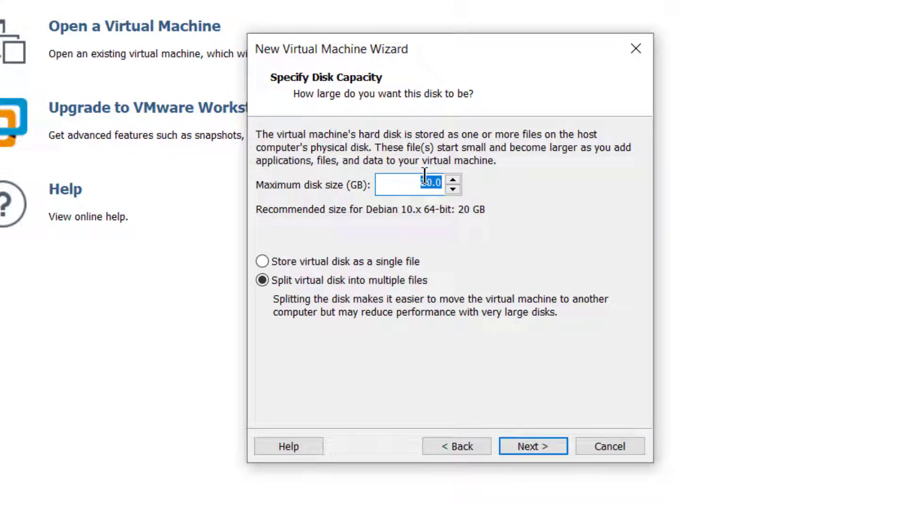
Give the Deepin machine a 70 GB virtual disk.
text(70)
click(522, 444)
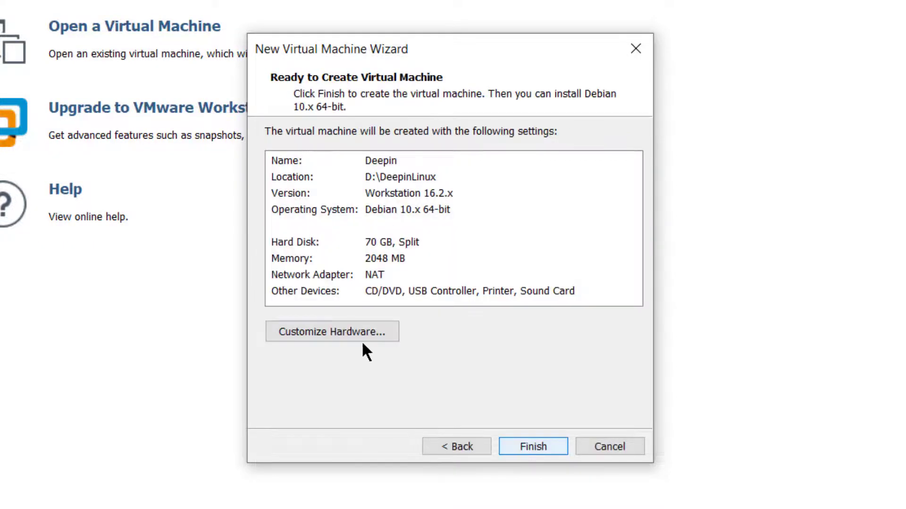
click(334, 330)
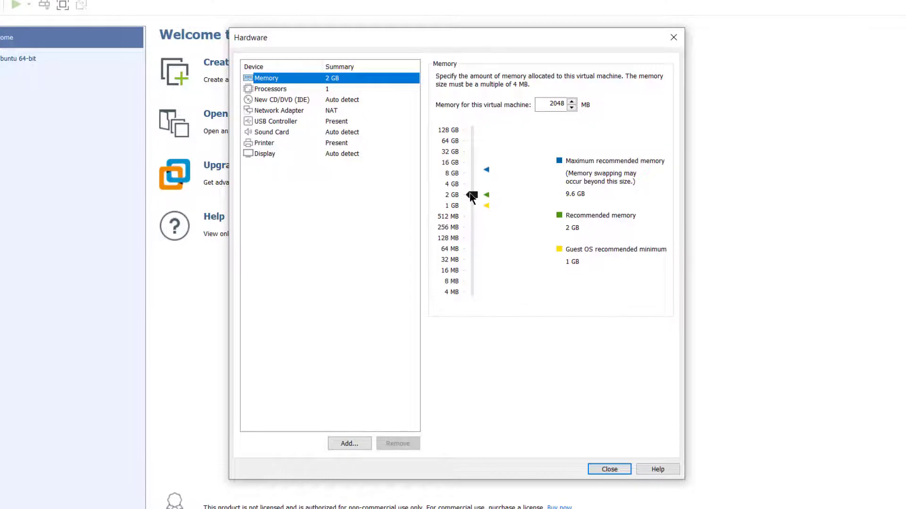
Raise memory to 5792 MB (about 5.7 GB) and set 3 processor cores.
drag(472, 196, 471, 177)
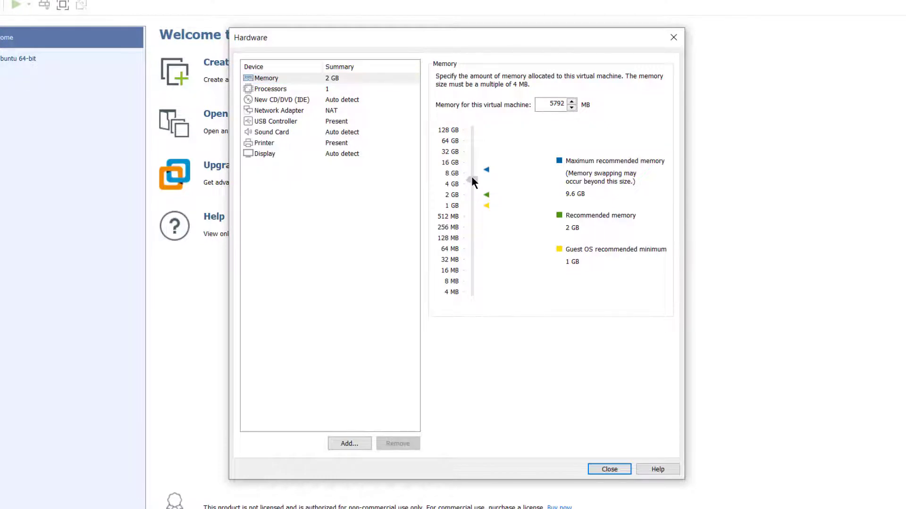
click(273, 82)
click(275, 89)
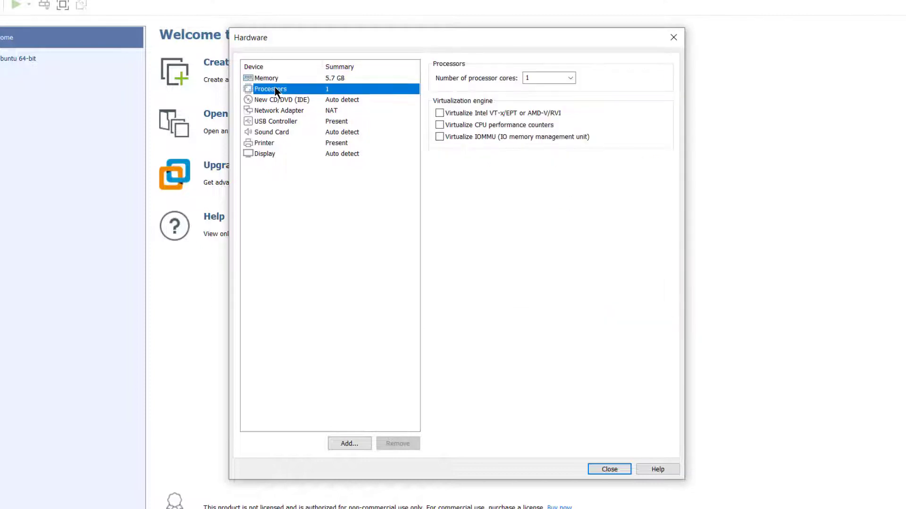
click(570, 78)
click(550, 111)
click(571, 79)
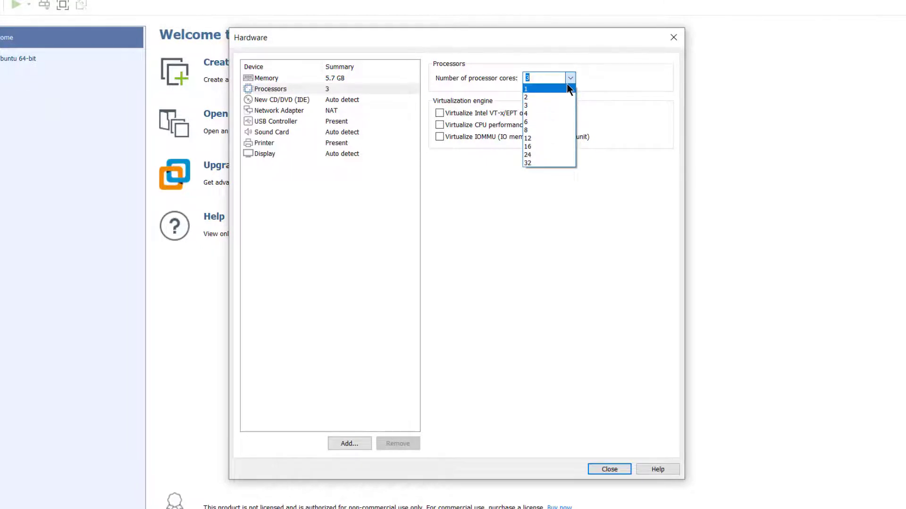
click(325, 98)
click(325, 97)
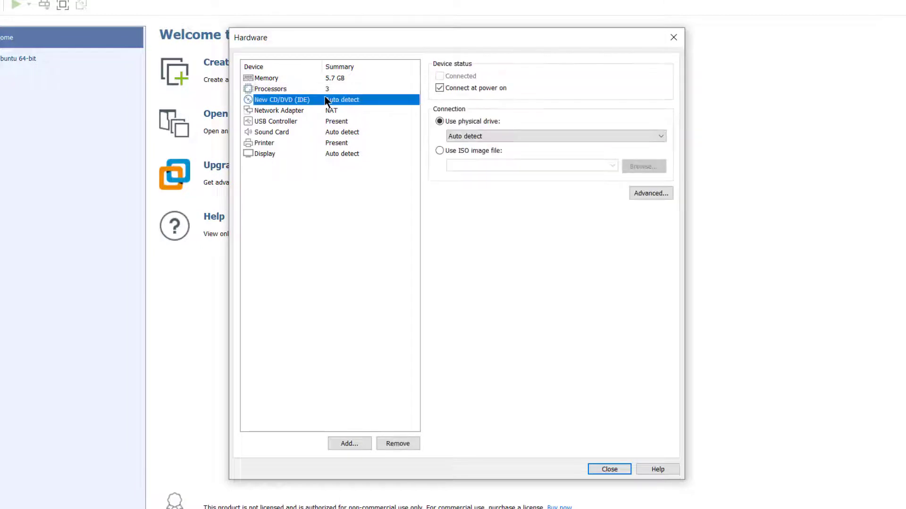
Attach E:\deepin-desktop-community-20.5-amd64.iso as the CD/DVD image and close hardware settings.
click(443, 150)
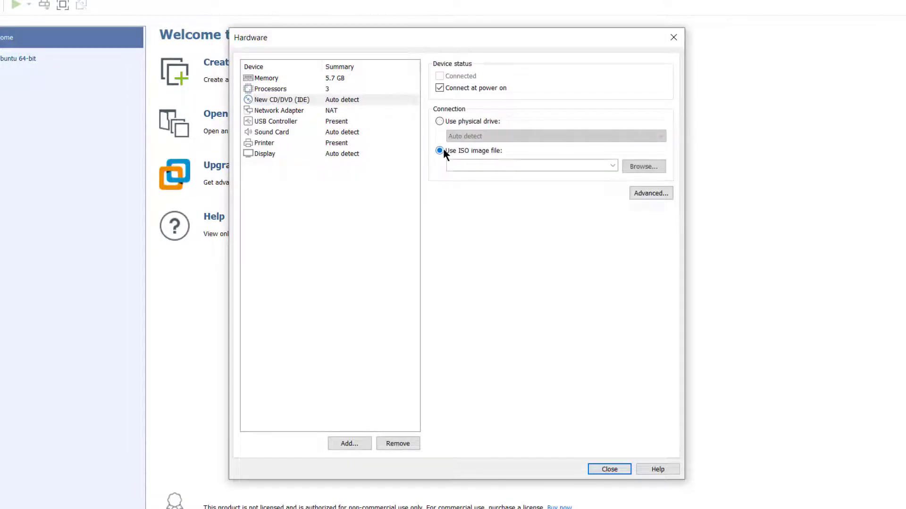
click(642, 166)
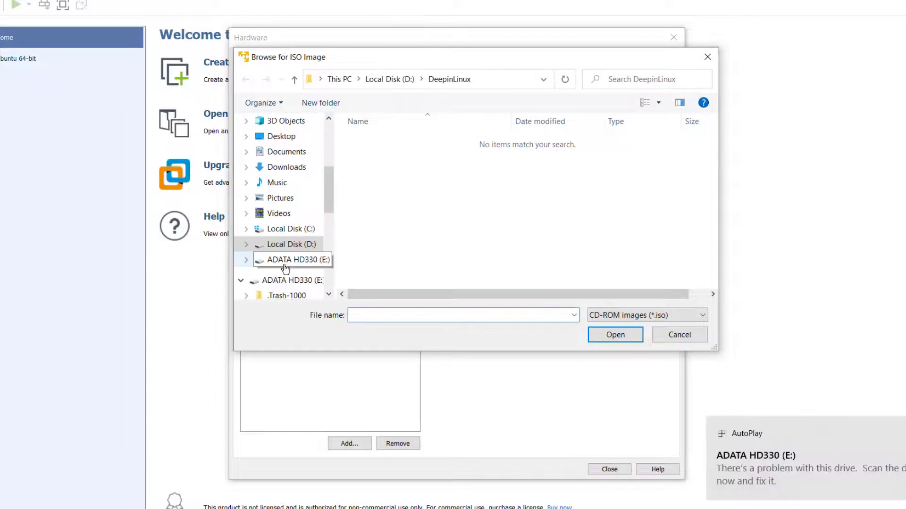
click(290, 260)
scroll(464, 173, down, 5)
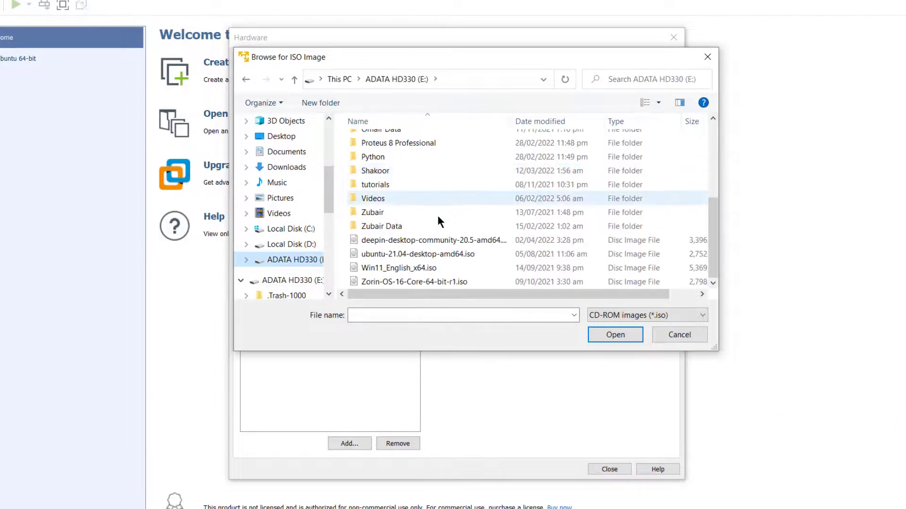
double_click(424, 240)
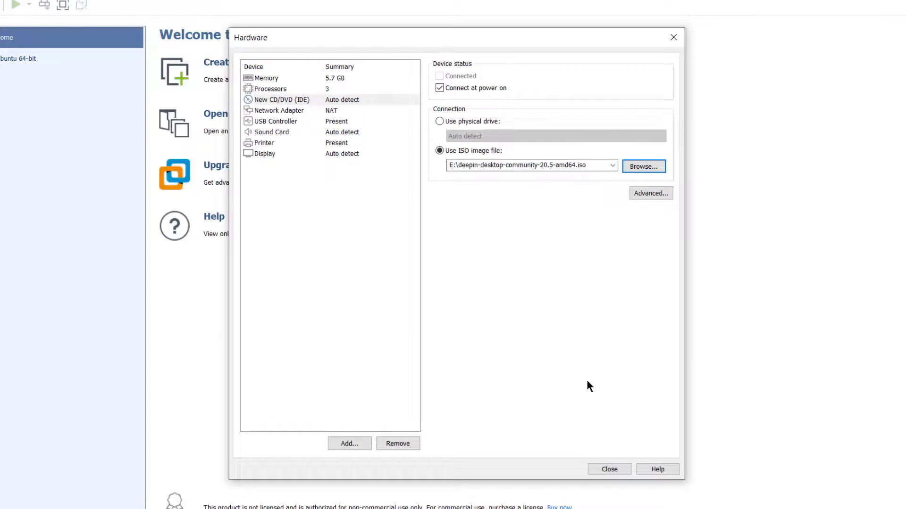
click(606, 470)
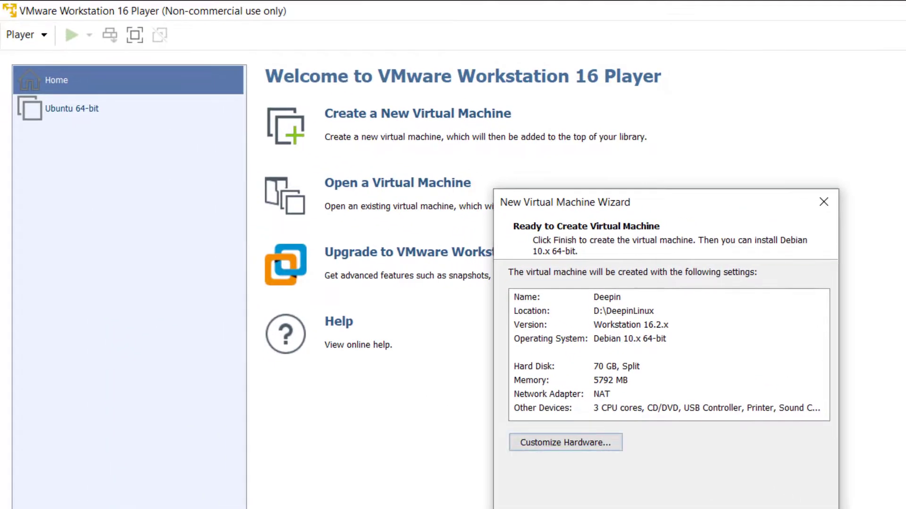
Finish creating the Deepin machine, power it on, and stop the boot menu countdown.
click(509, 439)
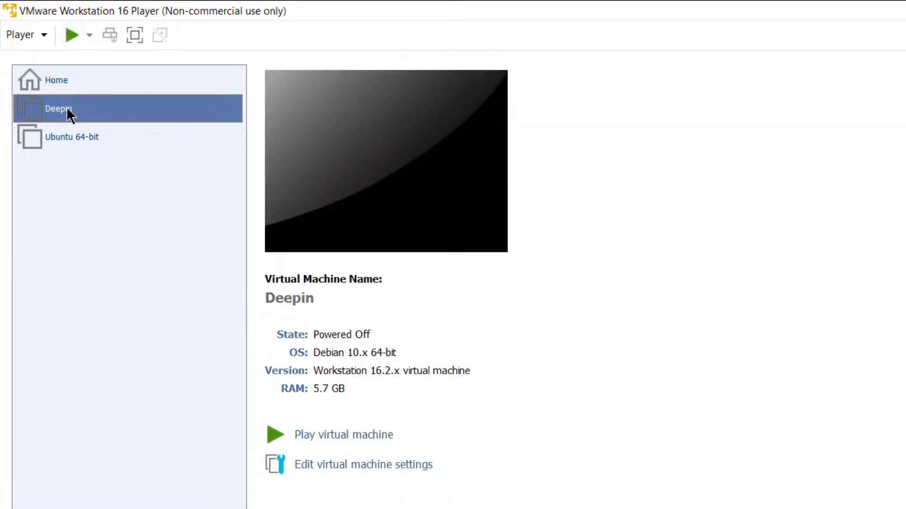
click(71, 34)
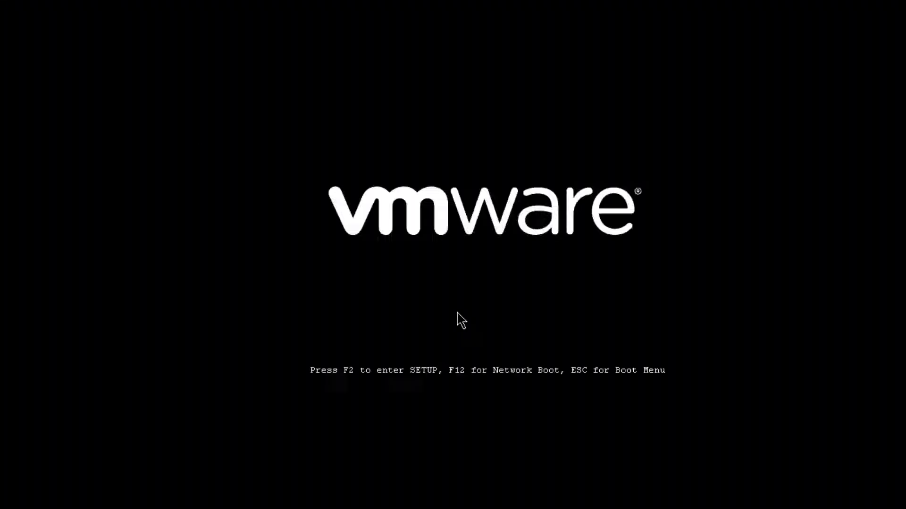
key(Down)
key(Up)
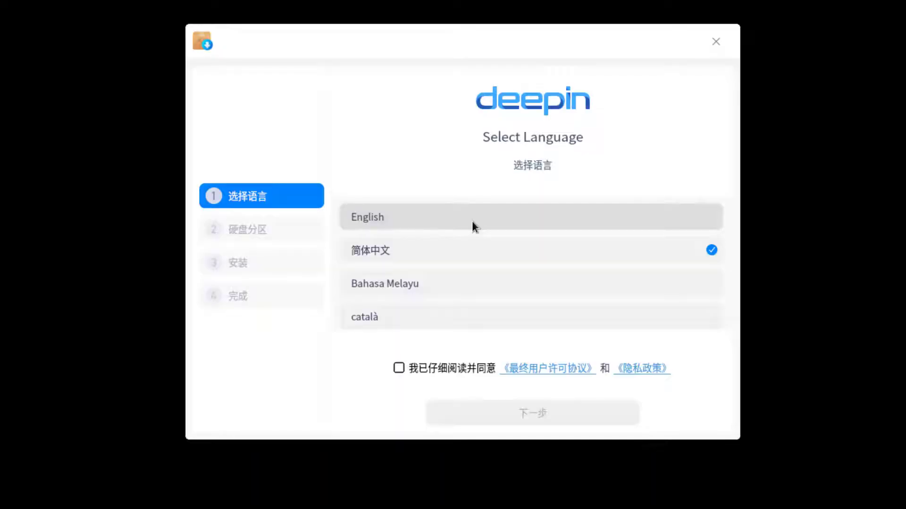
Choose English, accept the license, and select the 70 GB /dev/sda disk for full-disk install.
click(473, 222)
click(434, 365)
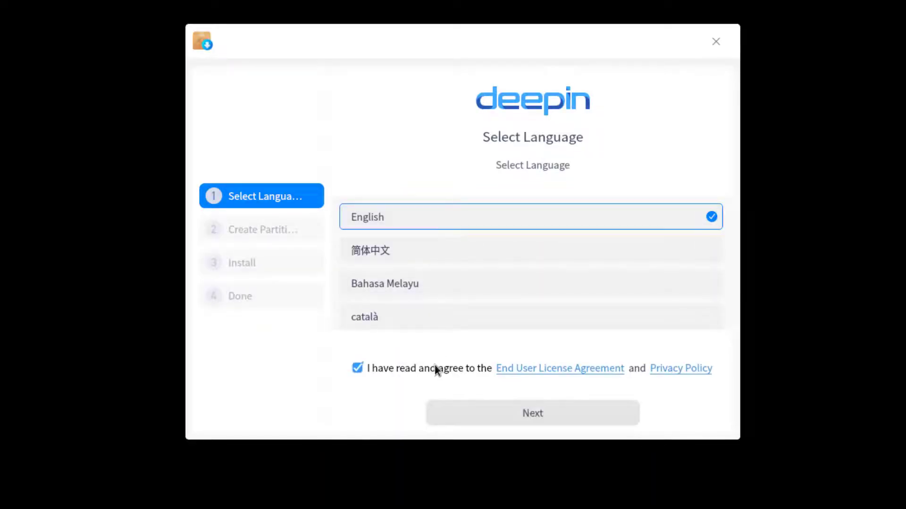
click(554, 413)
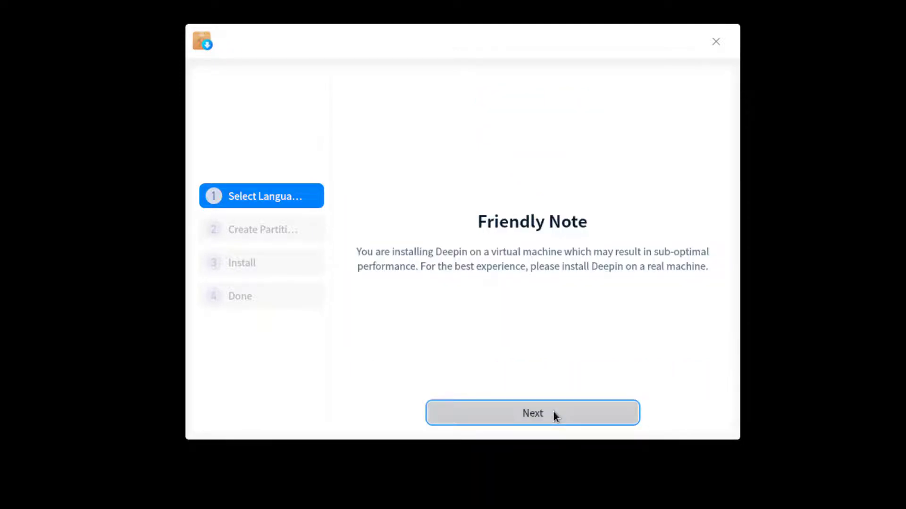
click(554, 414)
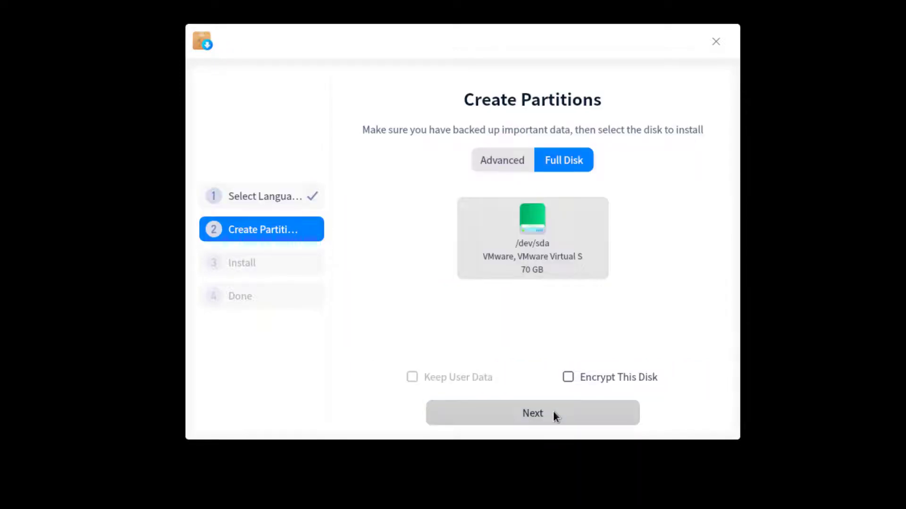
click(532, 234)
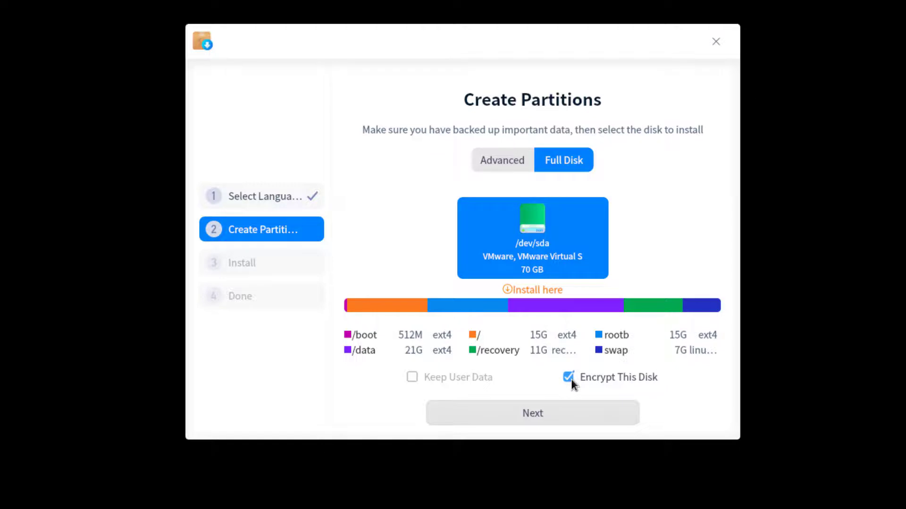
Enter and confirm the disk encryption password, then start the installation.
click(538, 417)
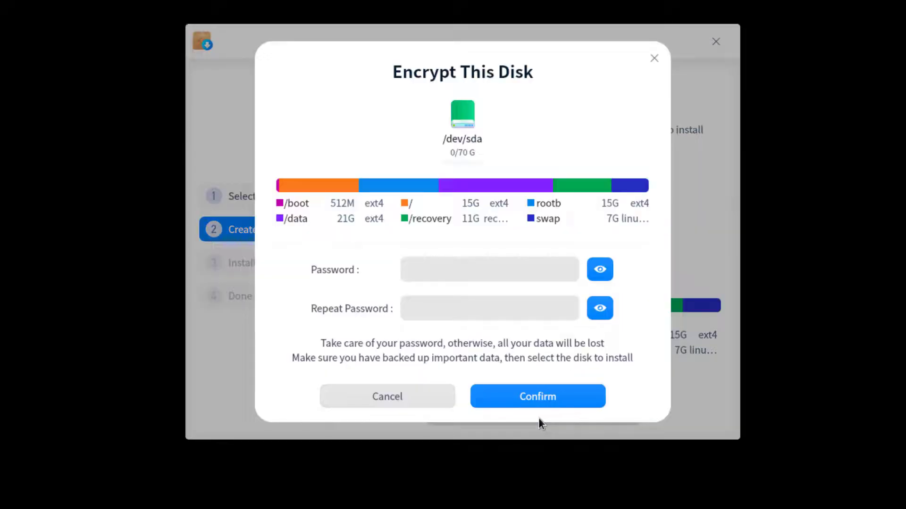
click(489, 267)
text(123)
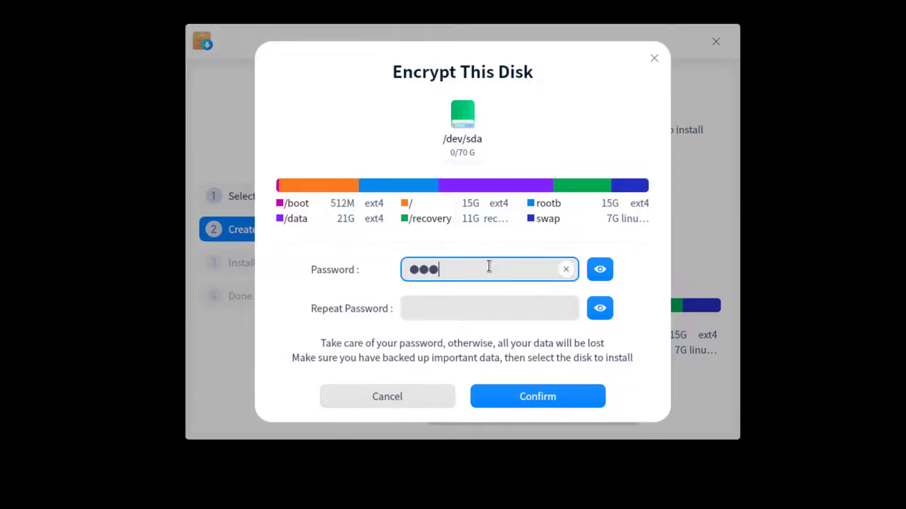
key(Tab)
text(123)
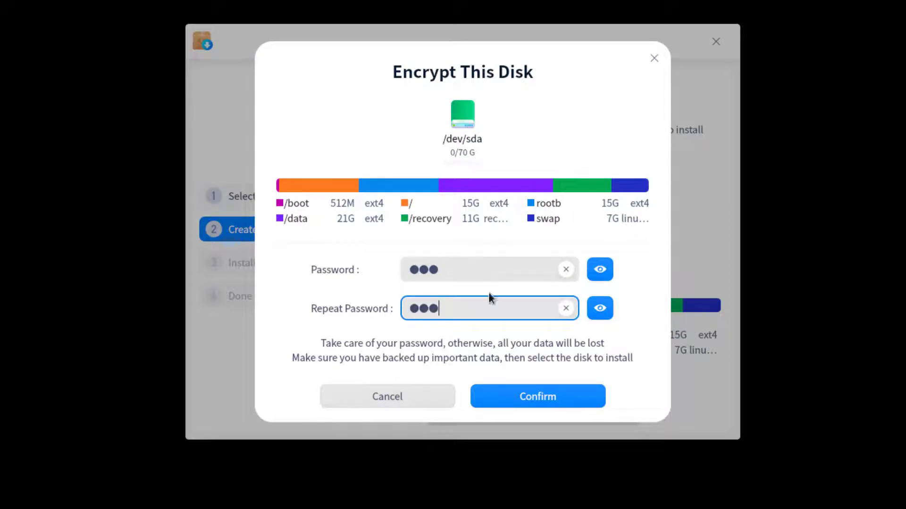
click(508, 391)
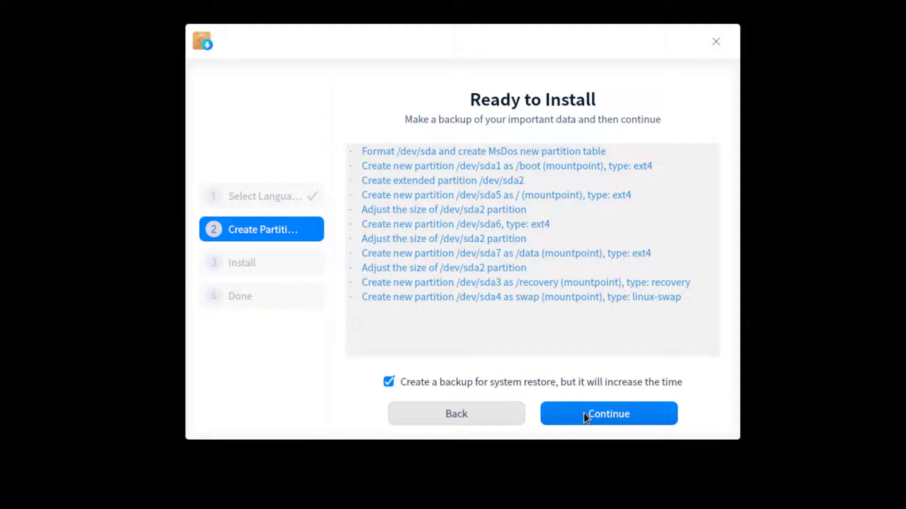
click(584, 413)
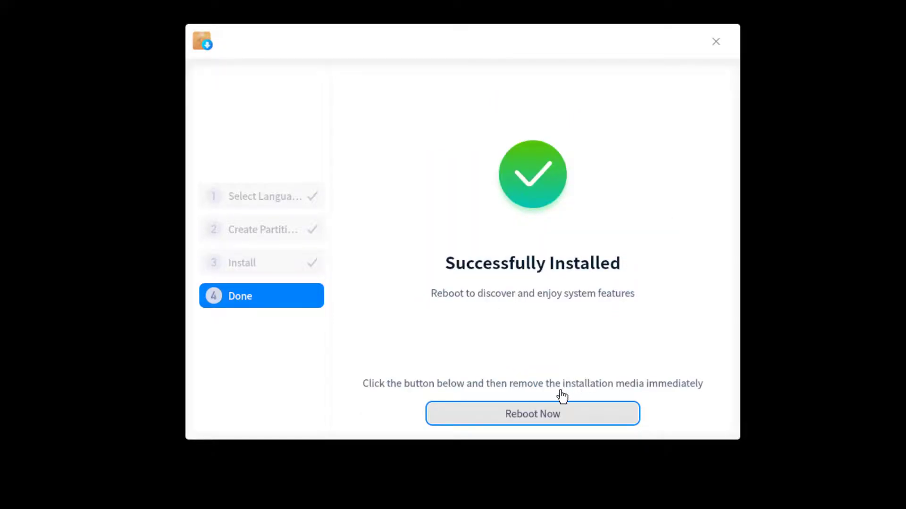
Reboot into the installed system and enter the encryption password to unlock the disk.
click(534, 415)
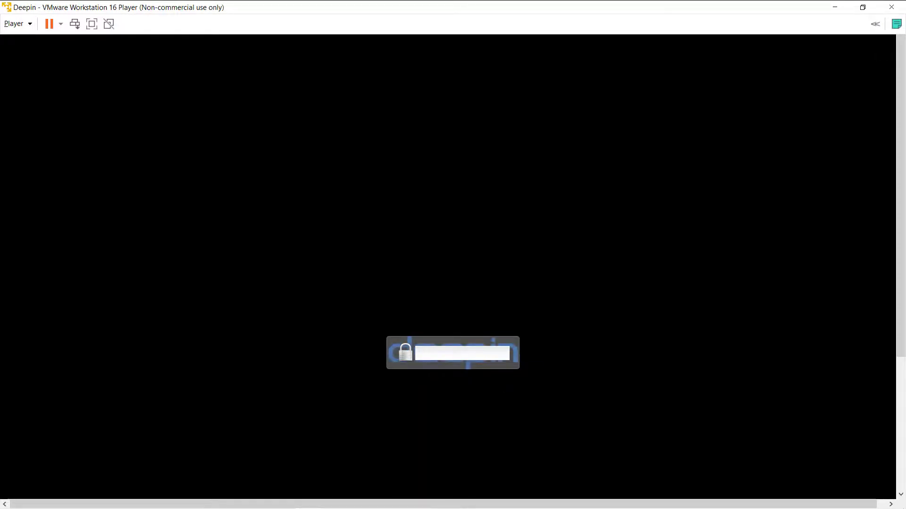
text(***)
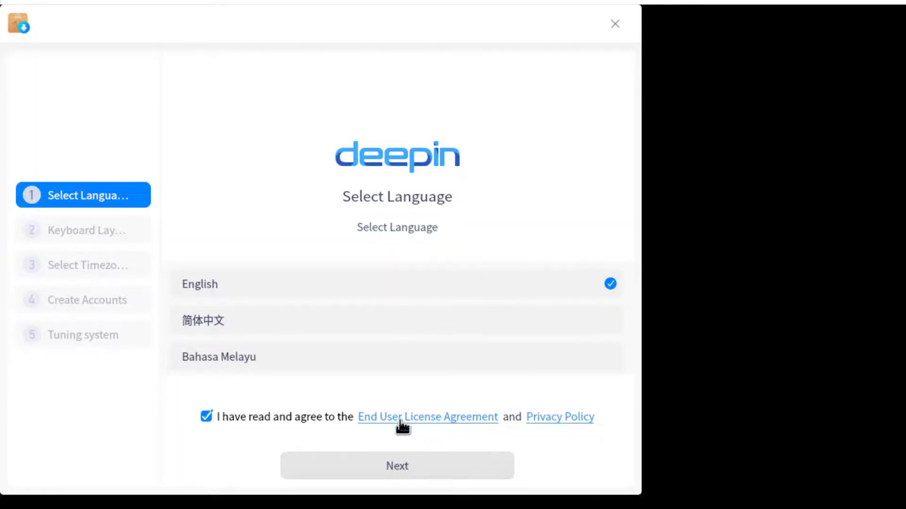
Keep English with the English (US) keyboard and set the timezone to Goose_Bay.
click(397, 460)
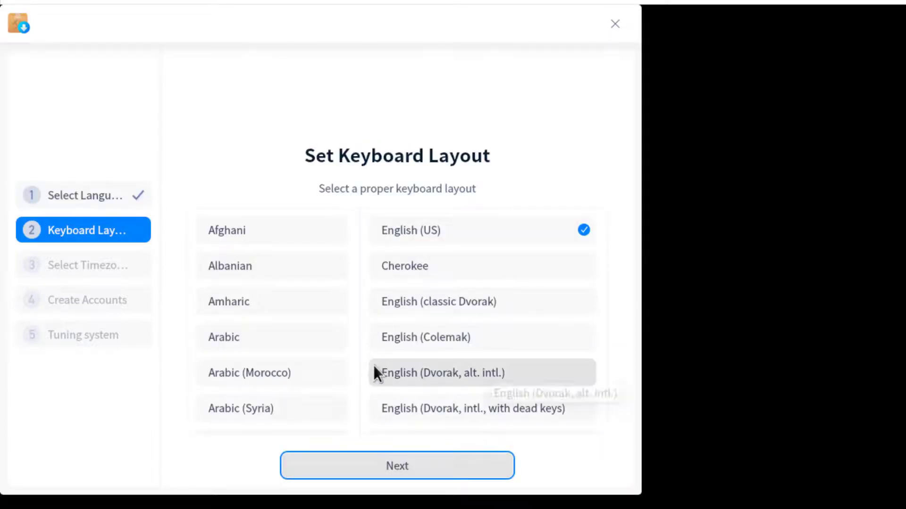
click(381, 465)
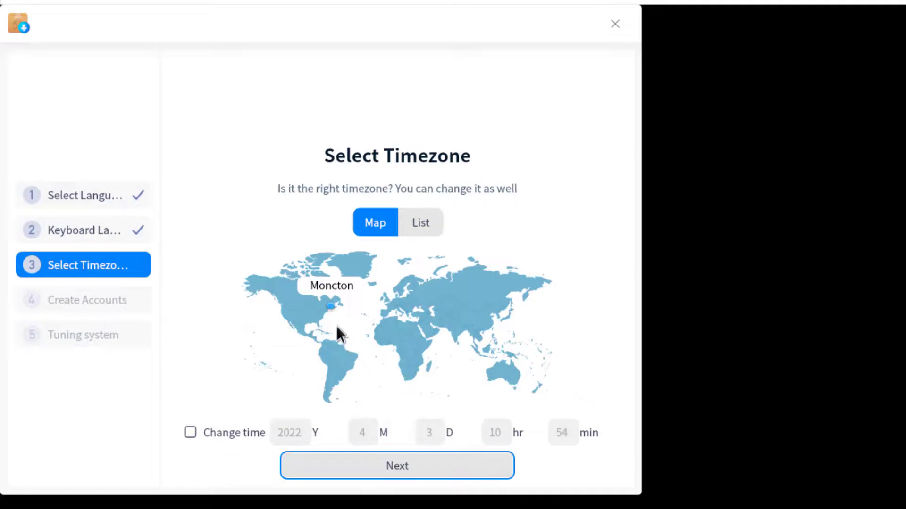
click(329, 302)
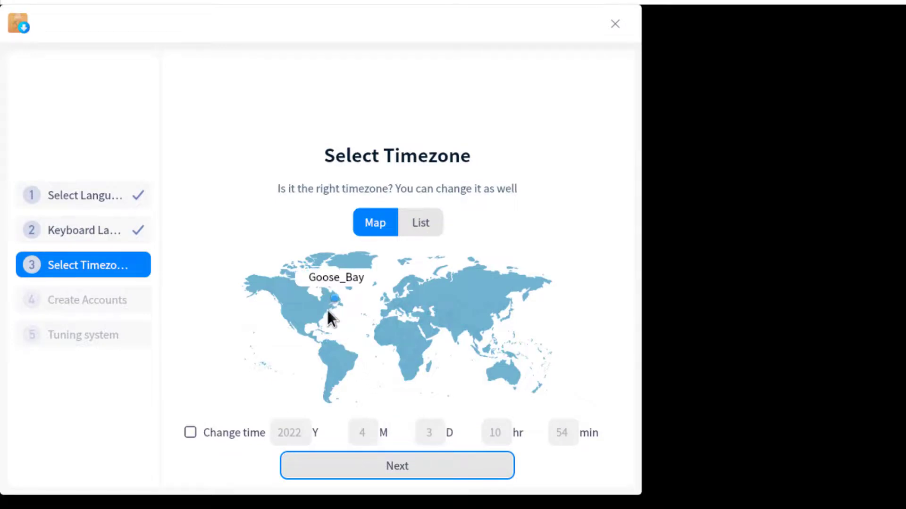
click(382, 466)
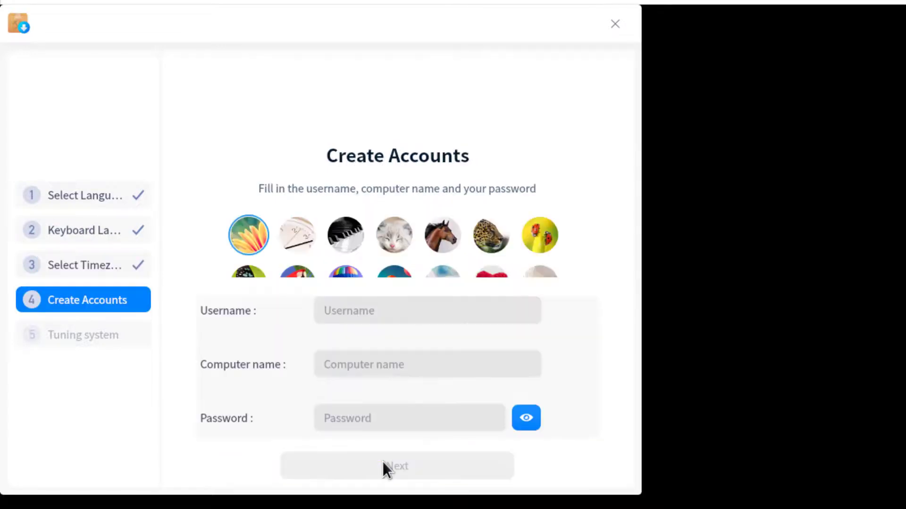
Create the user account with the chosen username and password.
click(368, 299)
text(zuba)
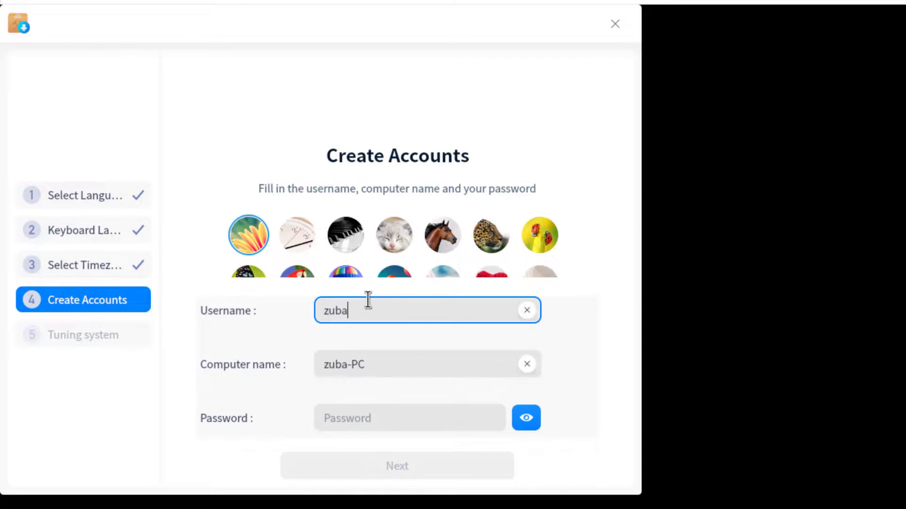
text(ir)
key(Tab)
key(Tab)
text(123)
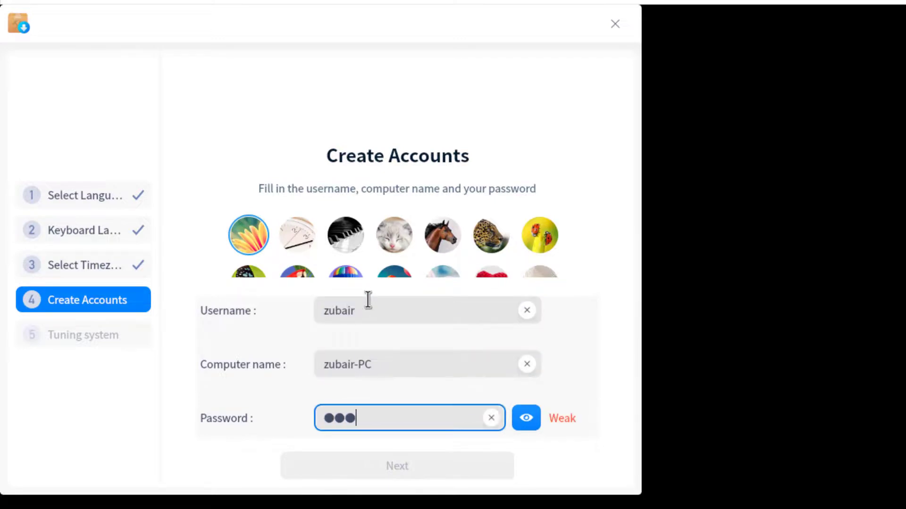
click(379, 462)
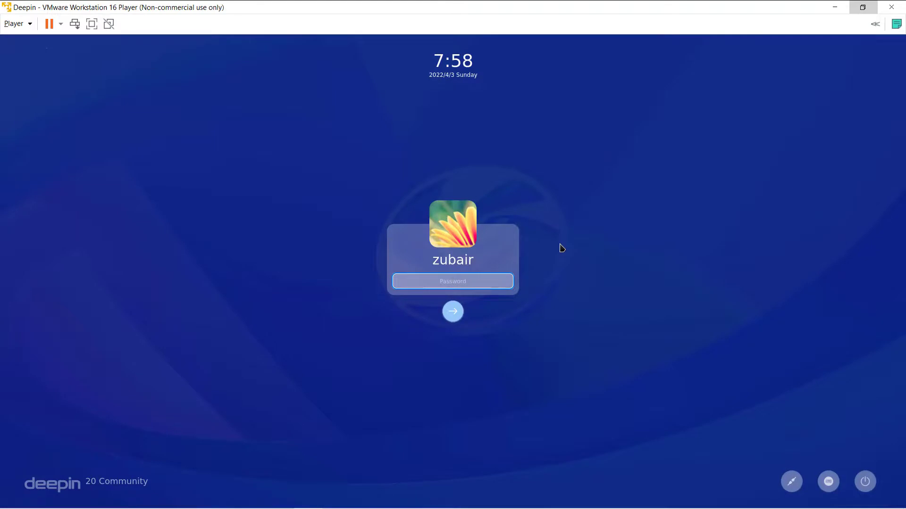
Log in with the account password and choose Normal Mode for the desktop.
text(123)
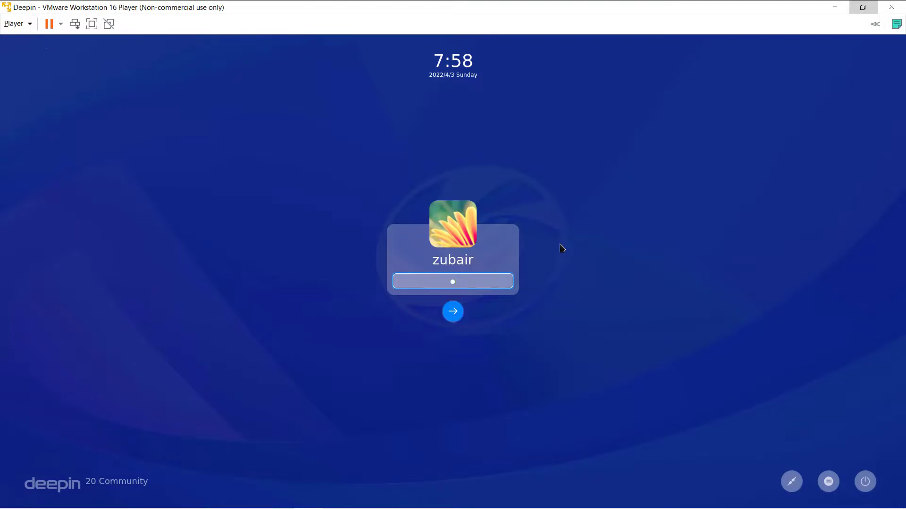
key(Return)
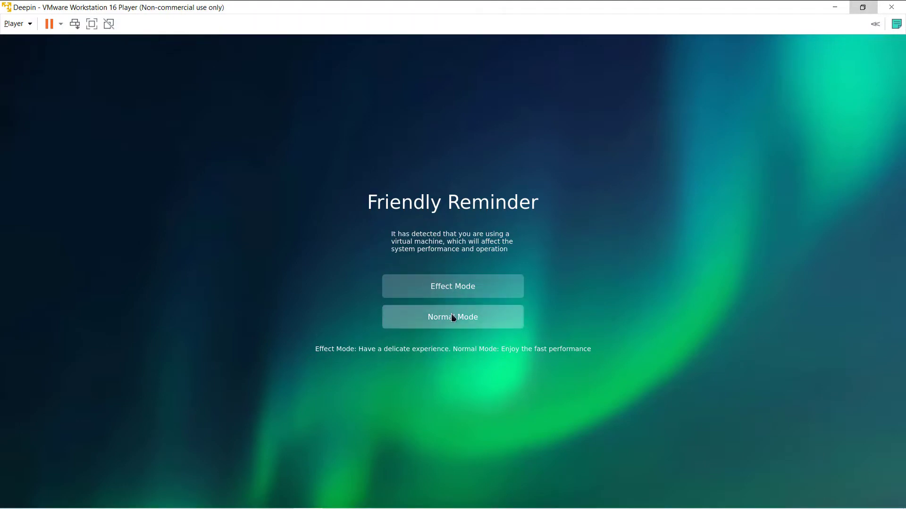
click(452, 317)
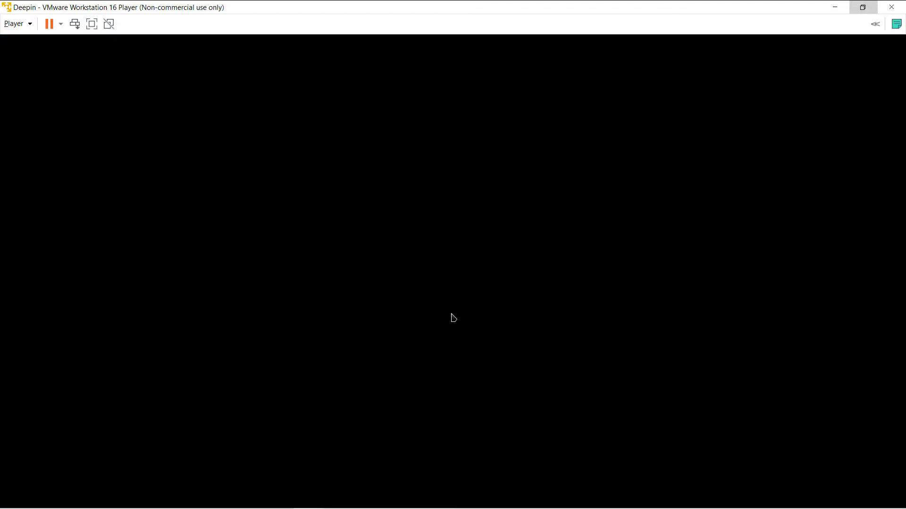